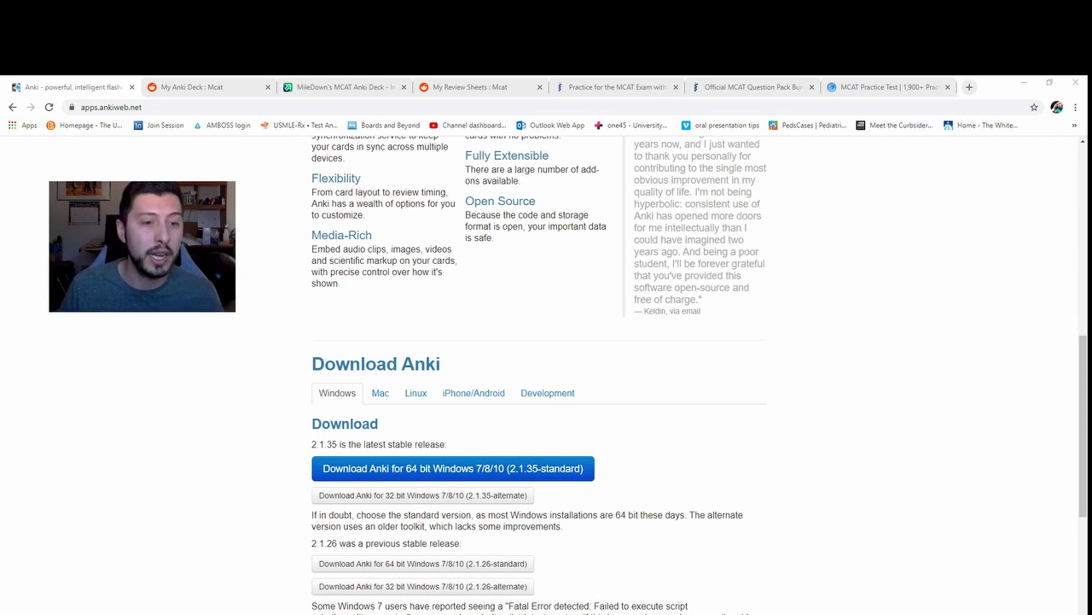
Download MileDown's MCAT Anki deck through the Google Drive link in the My Anki Deck post on Reddit
left_click(1028, 293)
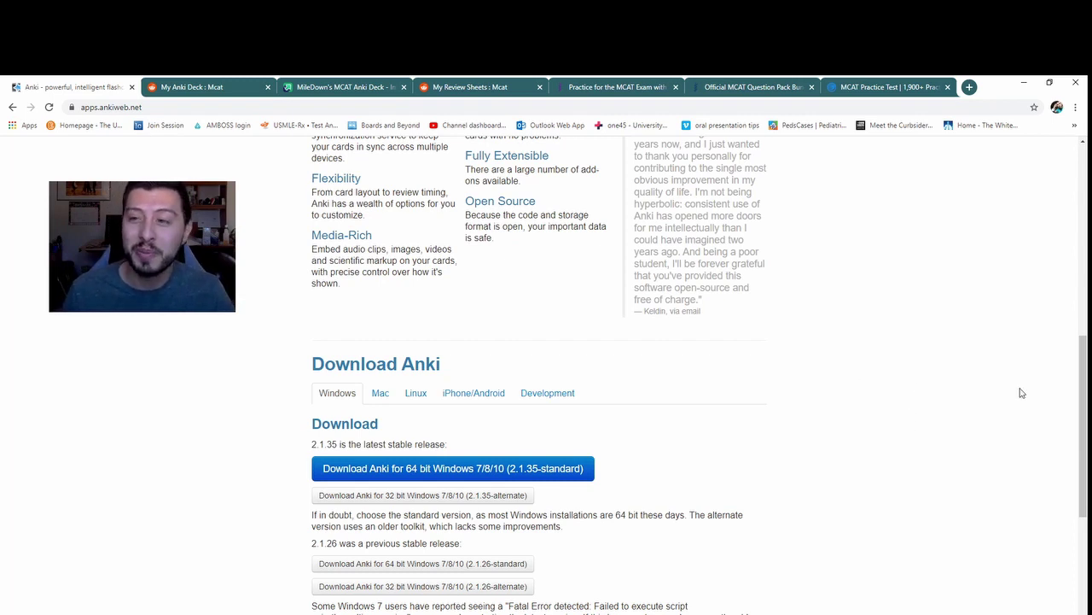
scroll(1085, 395, "down", 1)
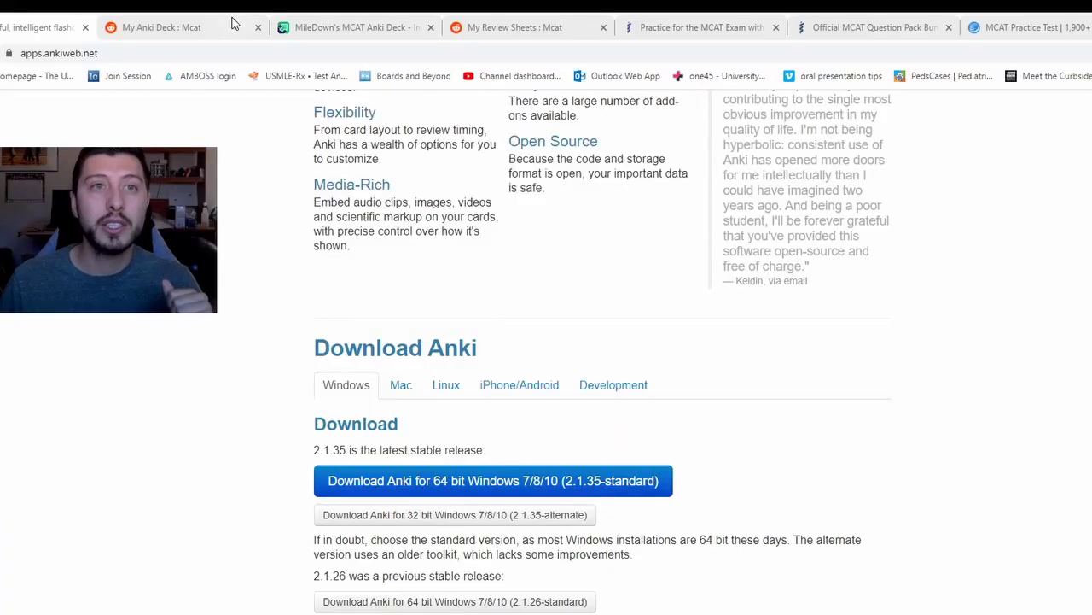
left_click(192, 28)
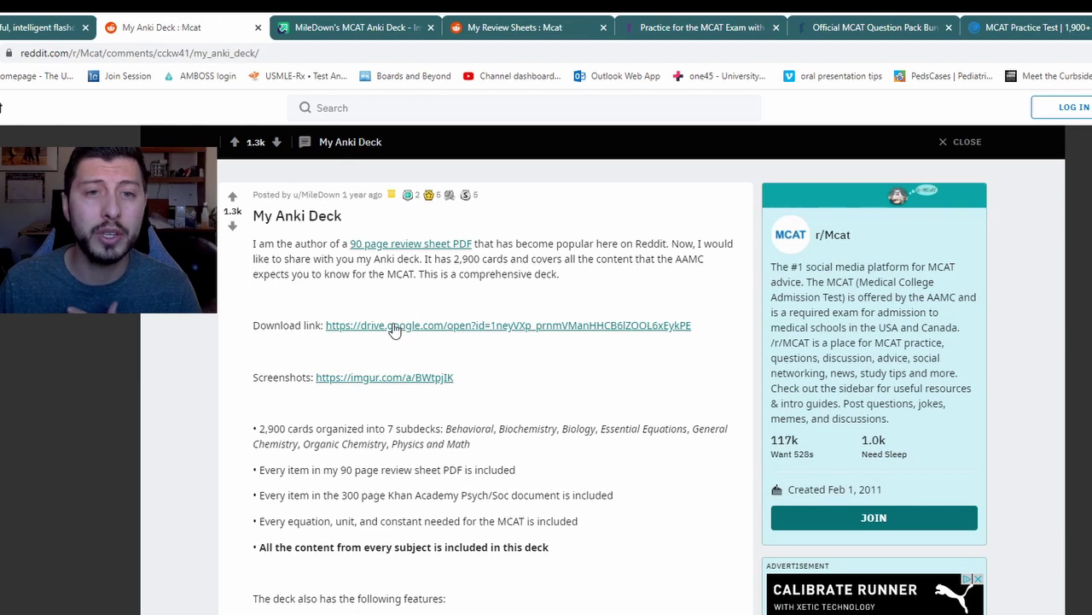
left_click(447, 328)
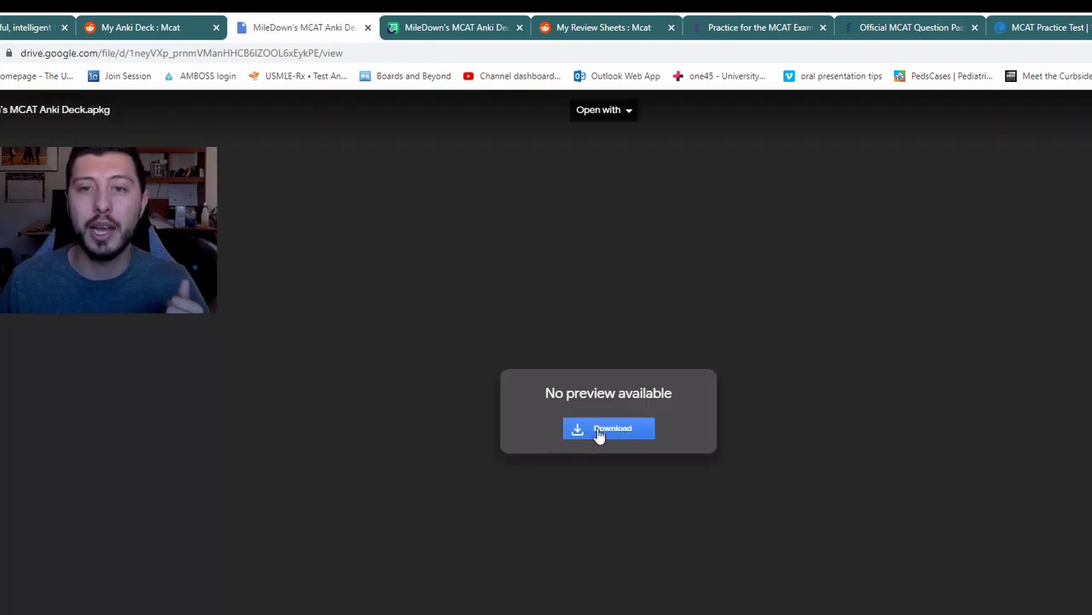
left_click(616, 431)
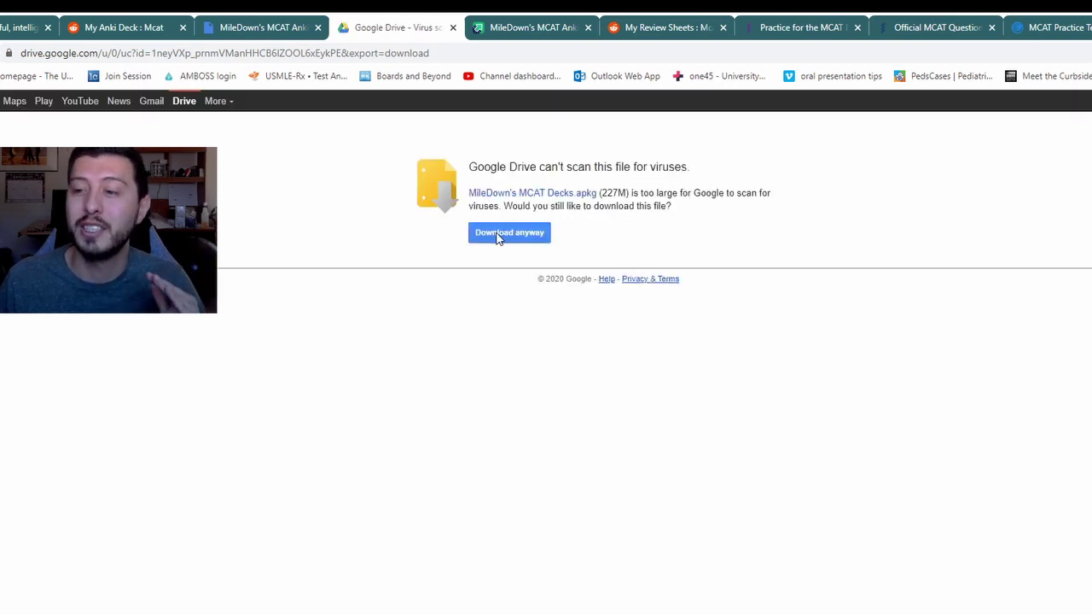
left_click(499, 236)
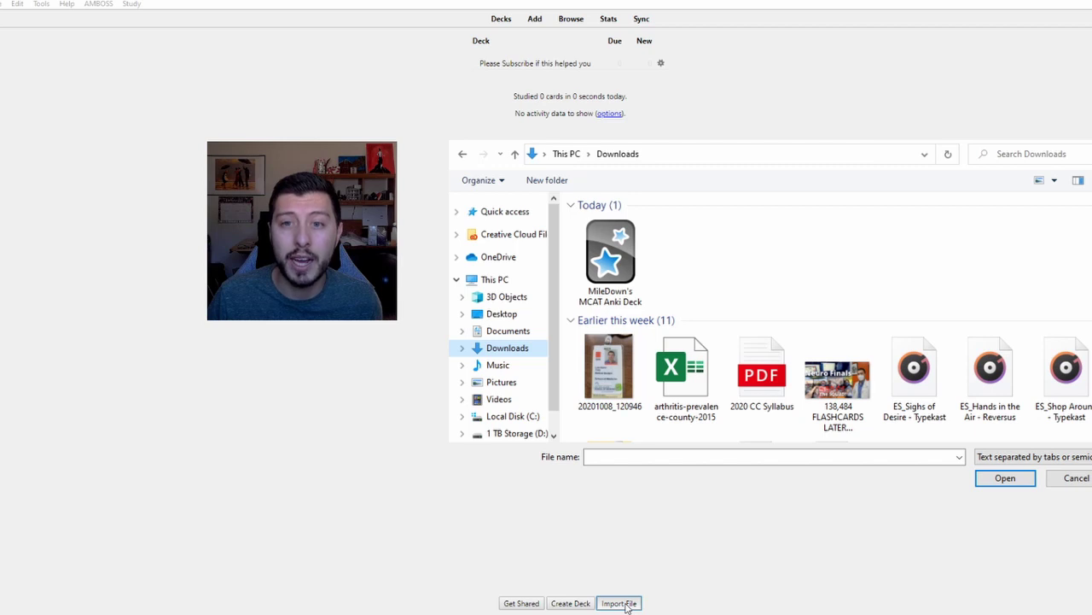
Switch to Anki and import the MileDown's MCAT Anki Deck file from the Downloads folder
left_click(611, 264)
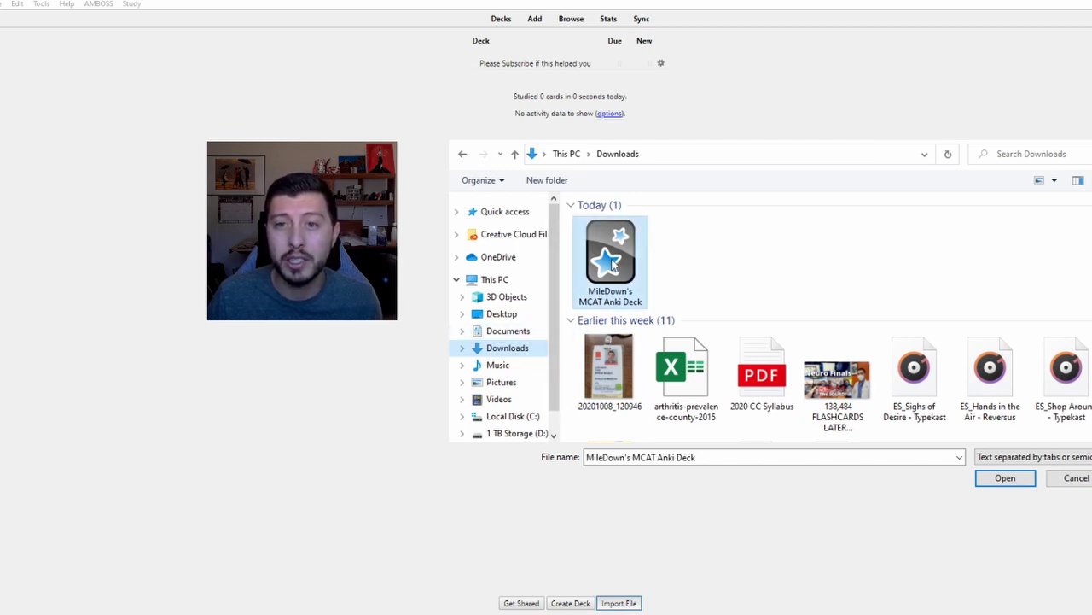
left_click(1005, 479)
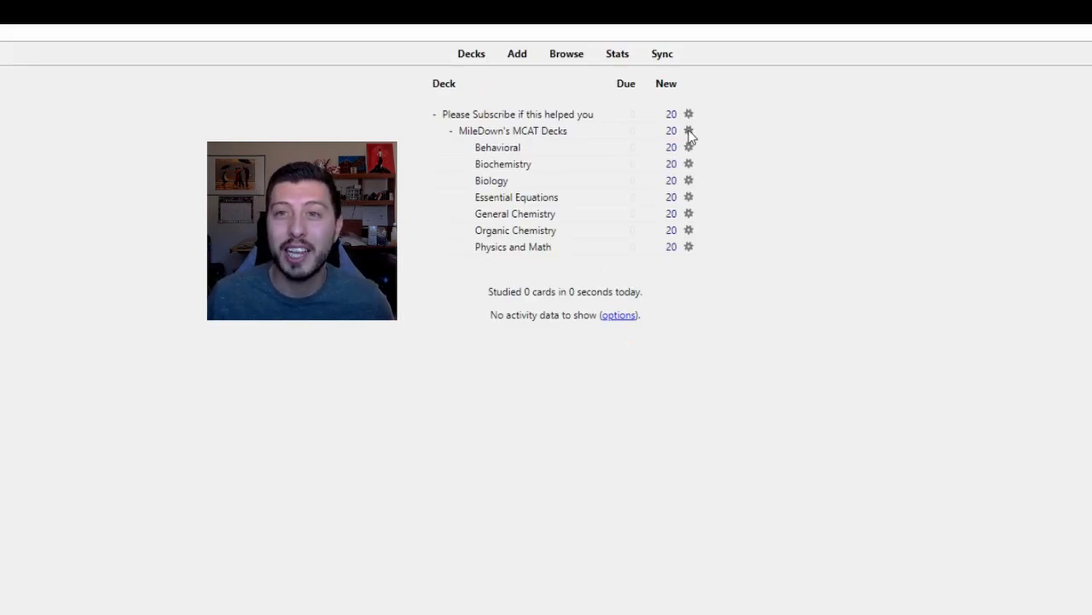
Open MileDown's MCAT Decks and browse the cards of the current deck
left_click(510, 135)
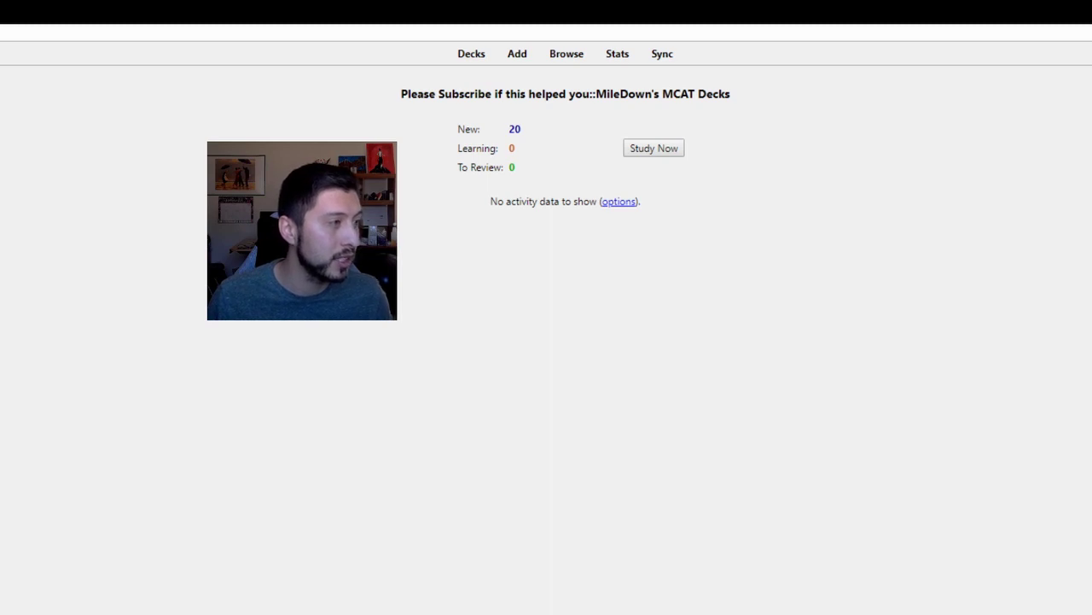
key("b")
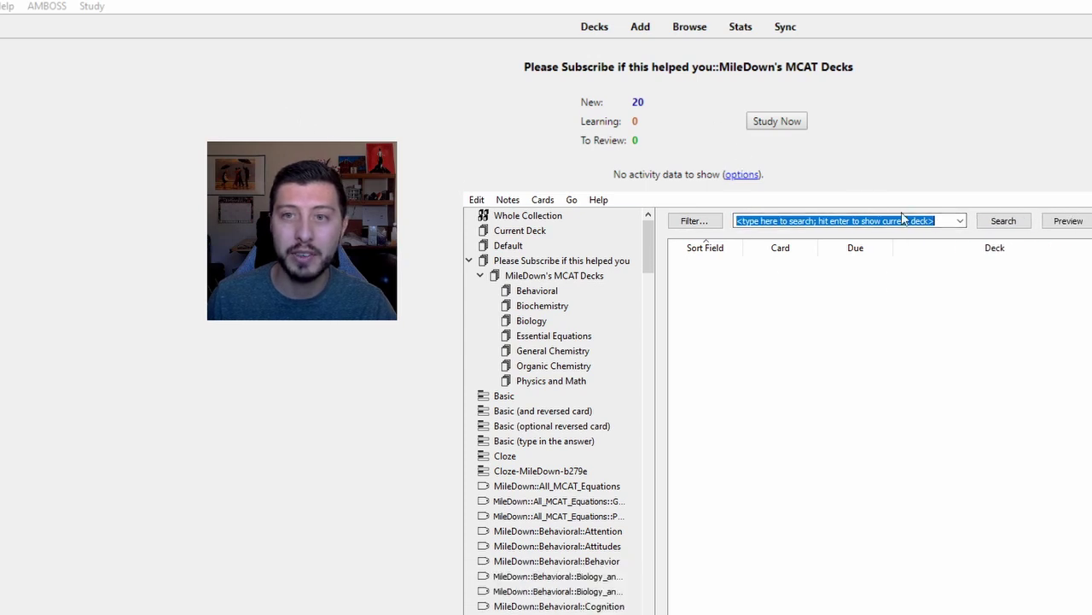
key("Return")
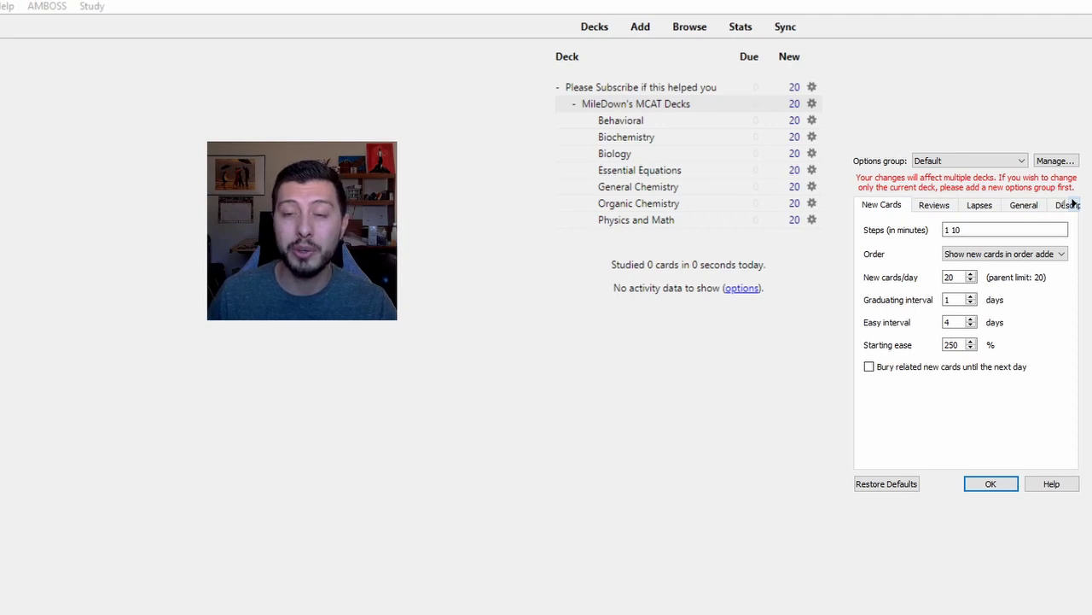
Set the new cards per day limit to 9999 in the Default options group of MileDown's MCAT Decks
key("Tab")
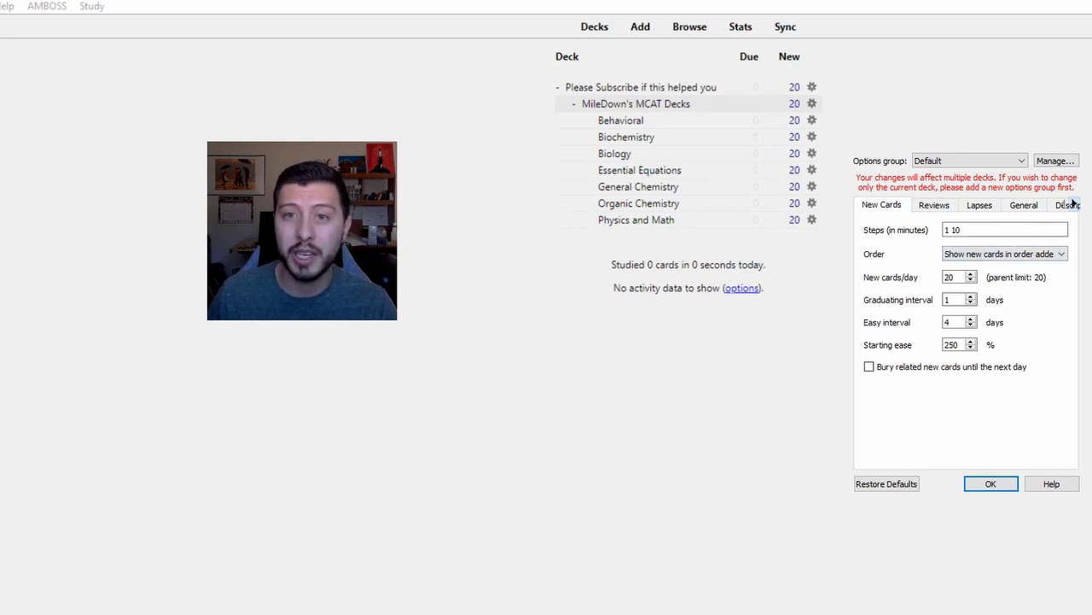
key("Tab")
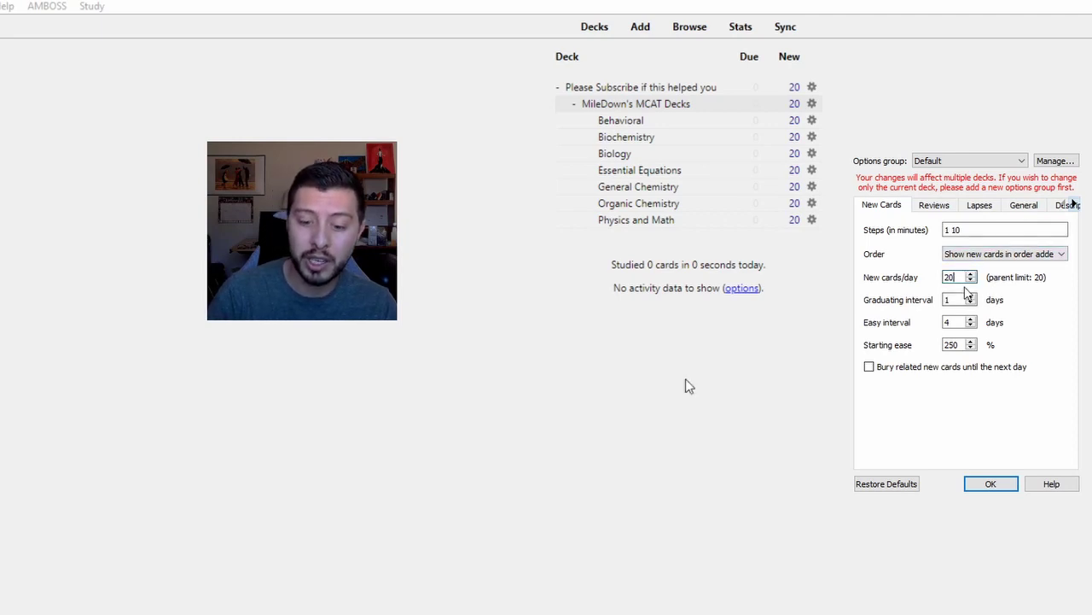
type("9999")
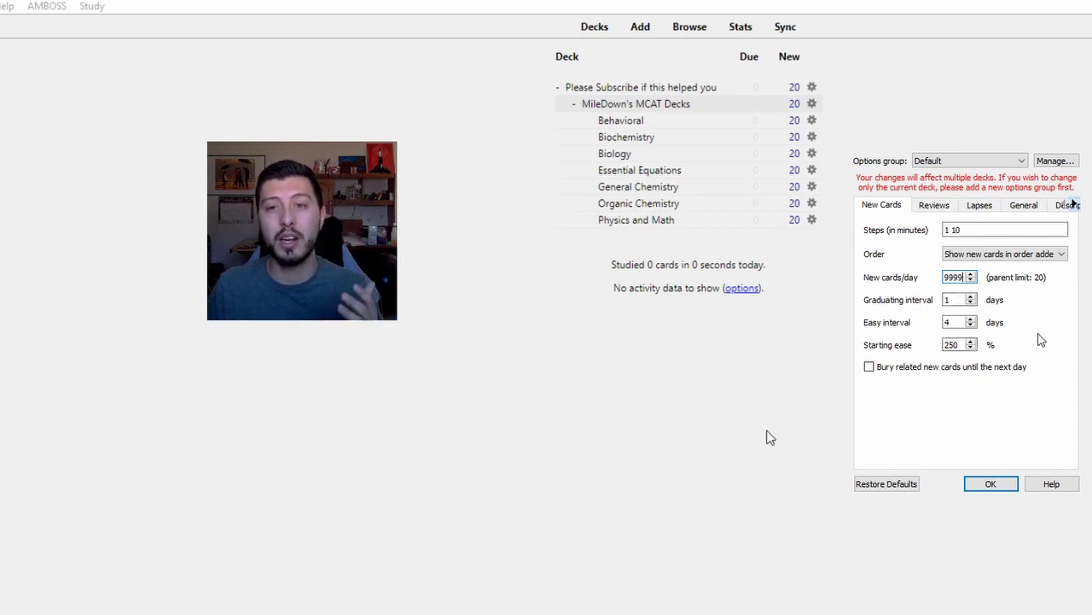
key("Return")
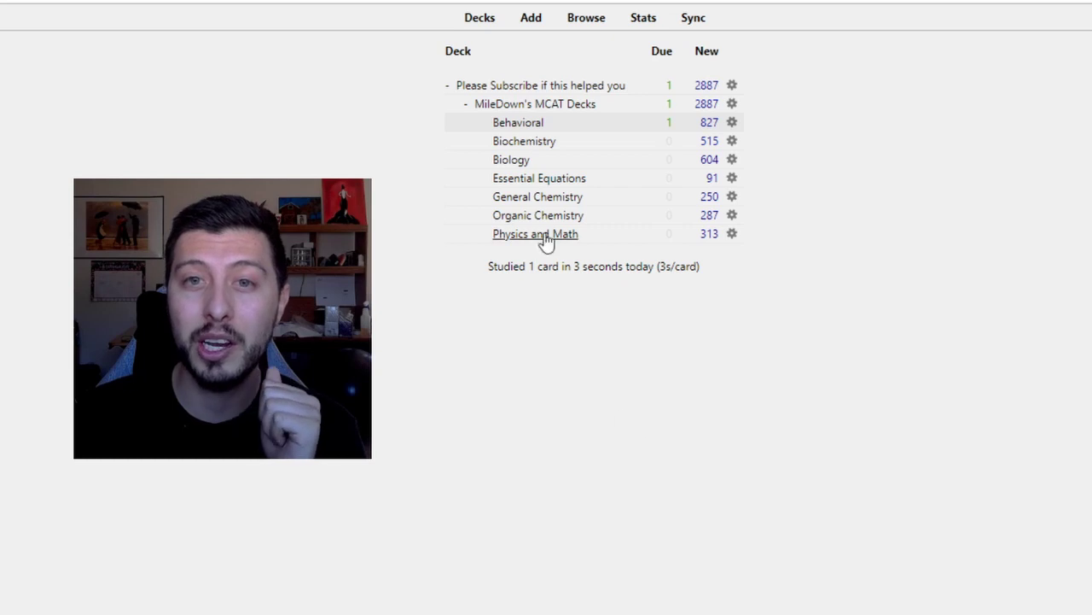
Start studying the Biology subdeck and reveal the fetal hemoglobin card's answer and its Khan Academy link
left_click(515, 160)
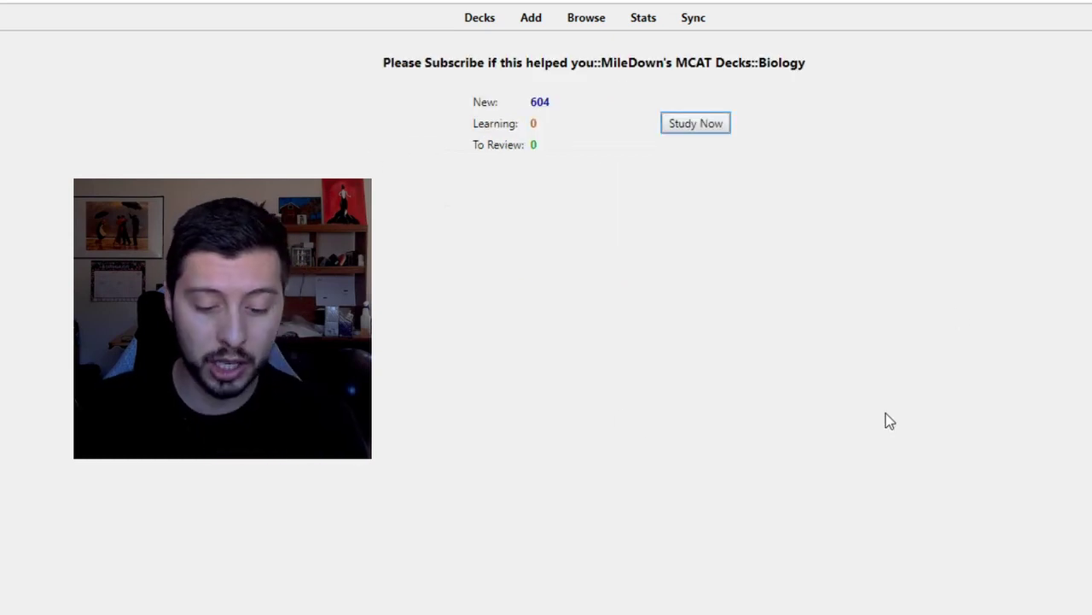
key("s")
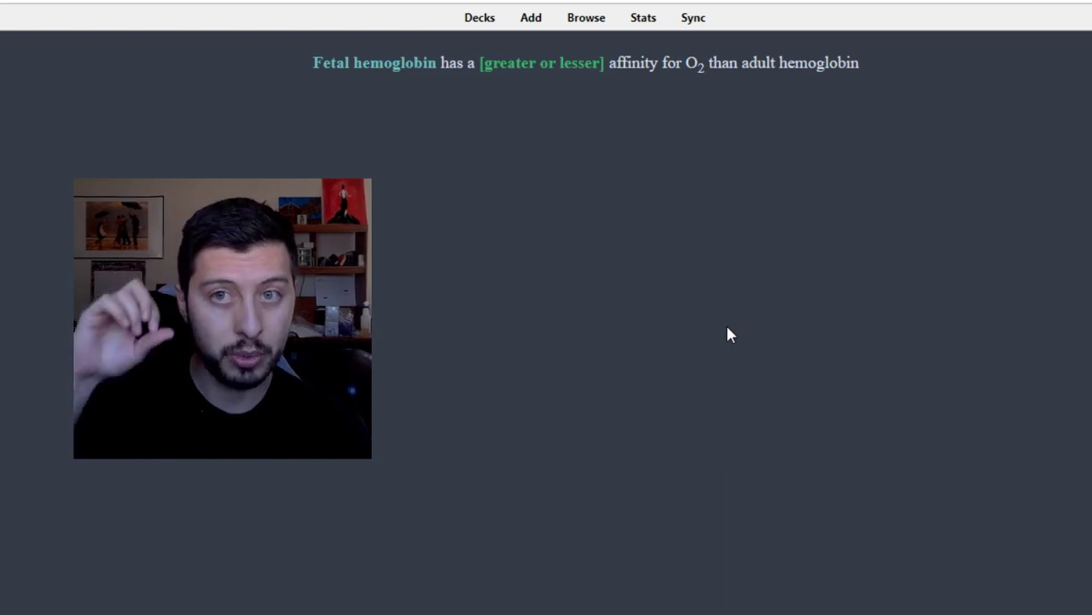
key("space")
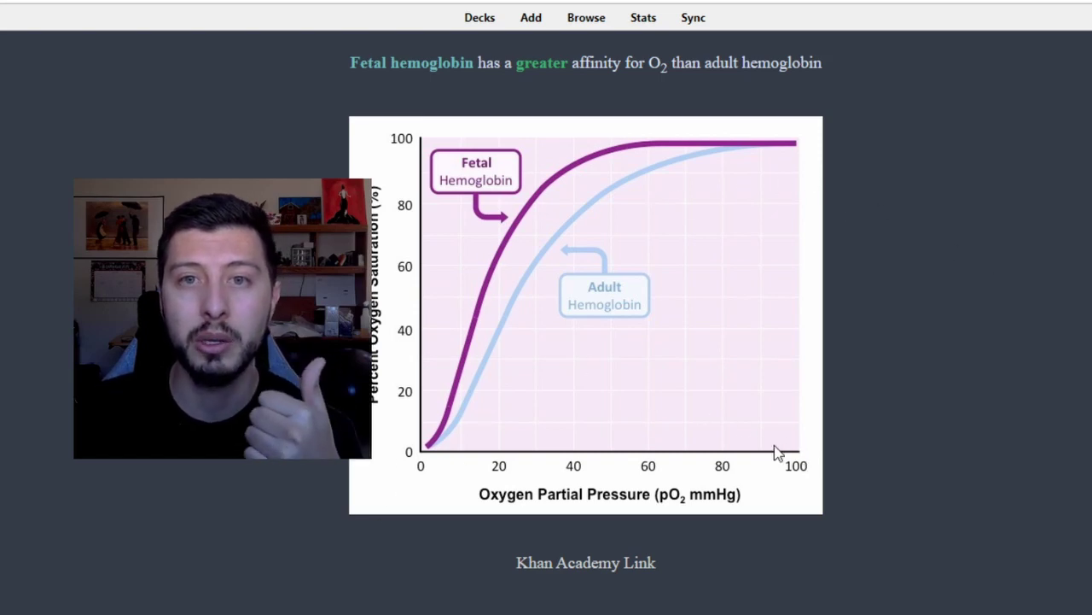
left_click(593, 566)
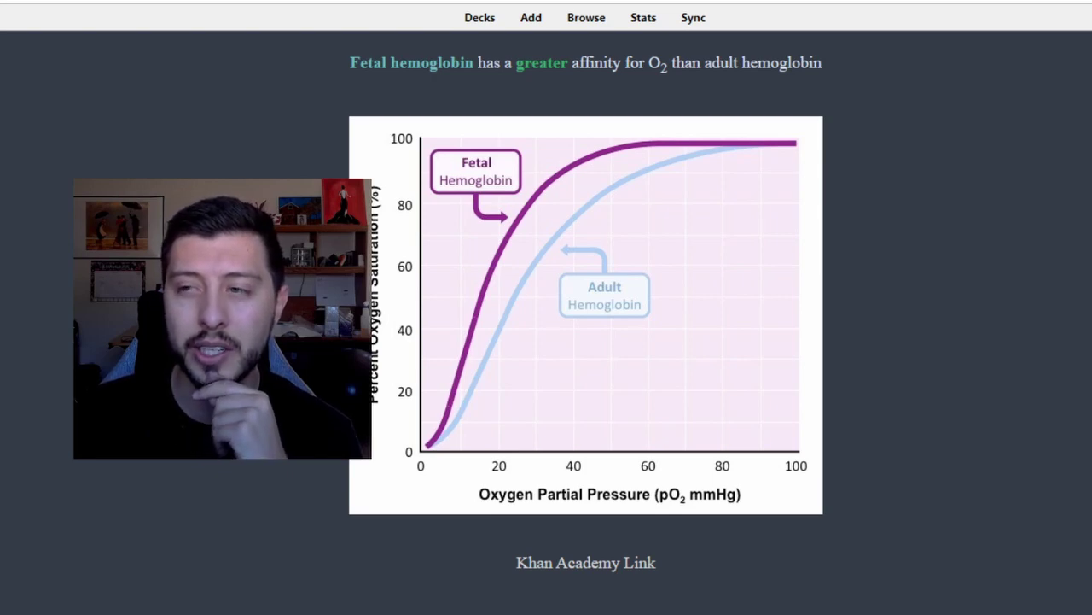
Advance to the umbilical artery card and reveal its answer and Khan Academy link
key("space")
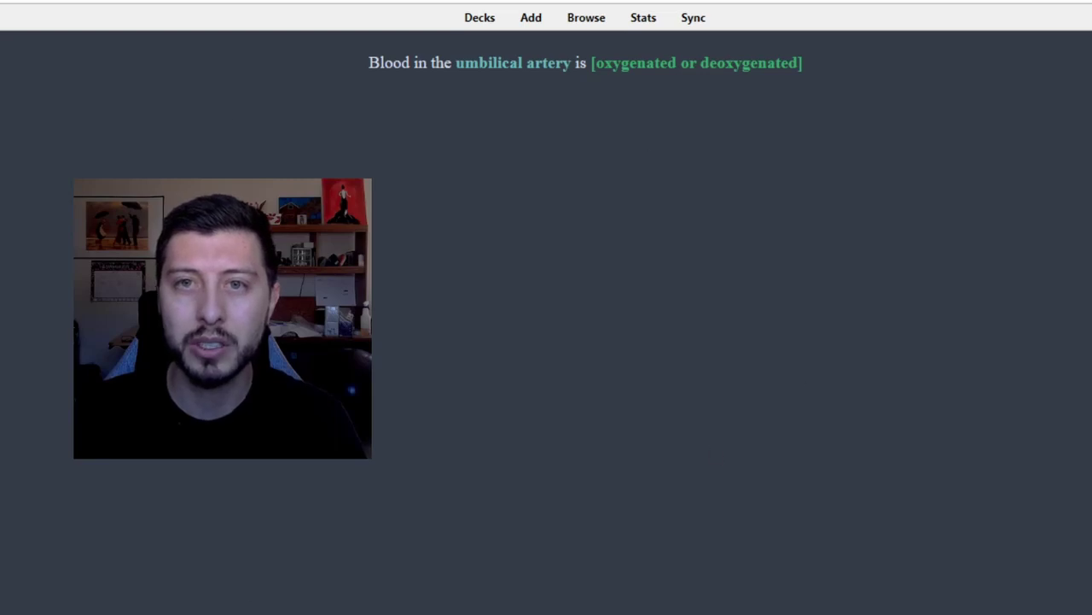
key("space")
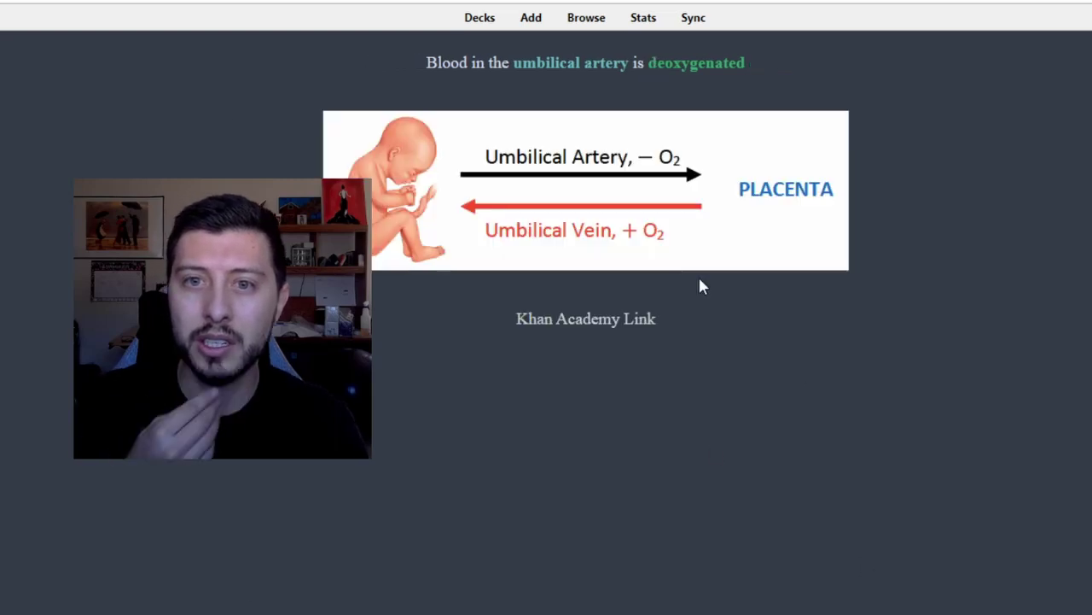
left_click(543, 325)
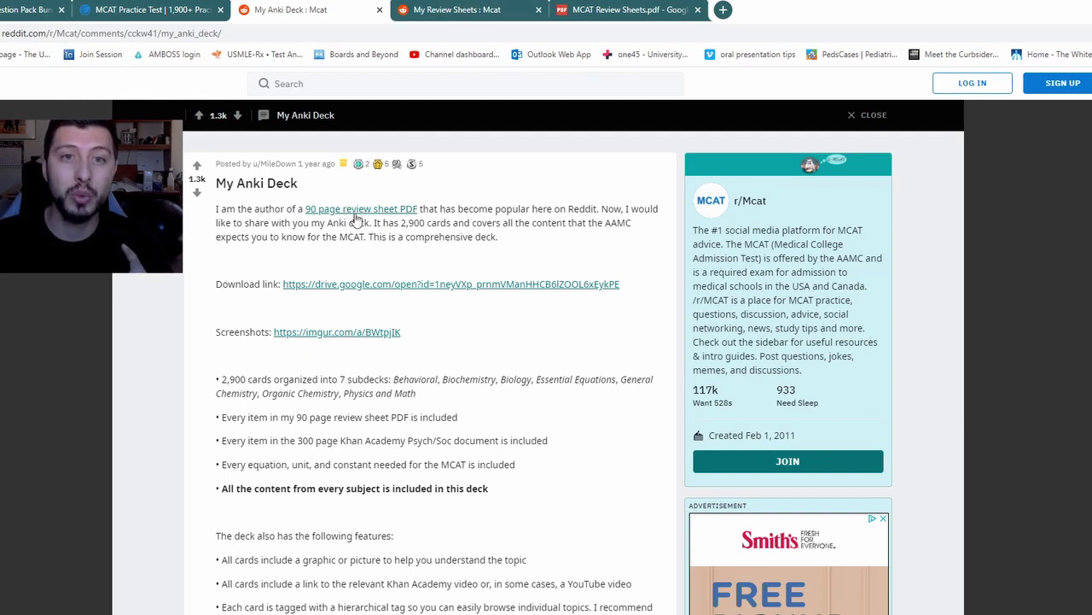
Switch to the browser, open the MCAT Review Sheets PDF and examine its table of contents
key("ctrl+Tab")
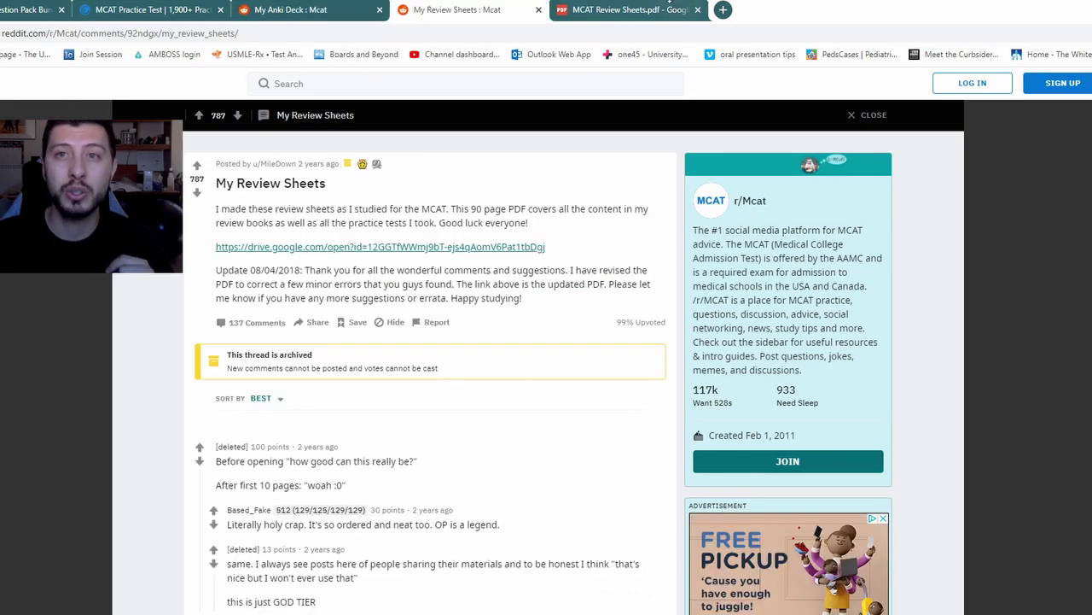
left_click(630, 11)
scroll(1066, 335, "down", 10)
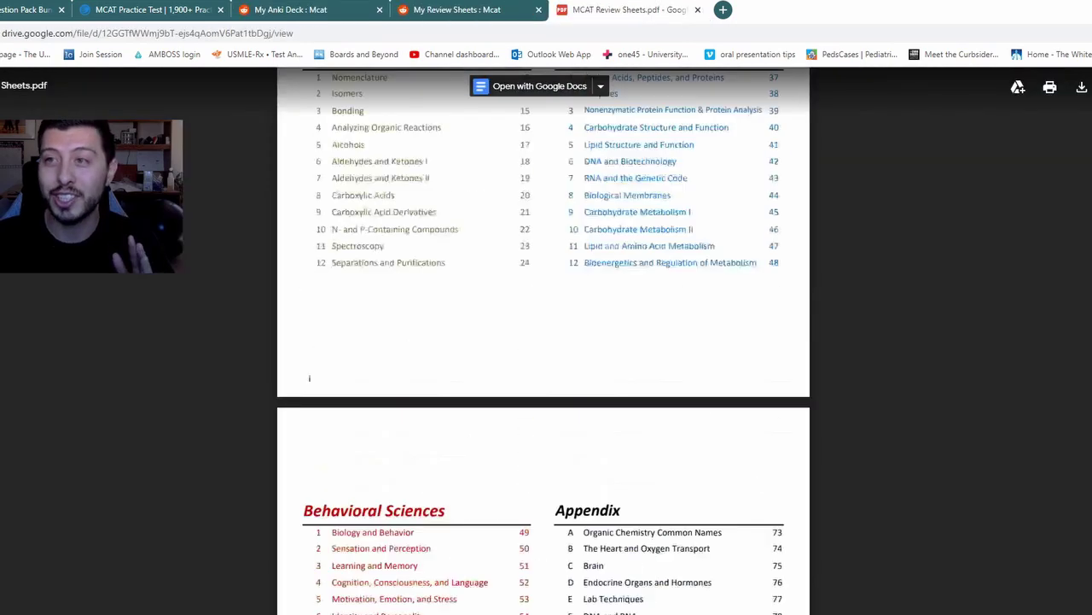
scroll(1067, 334, "up", 5)
scroll(543, 342, "up", 3)
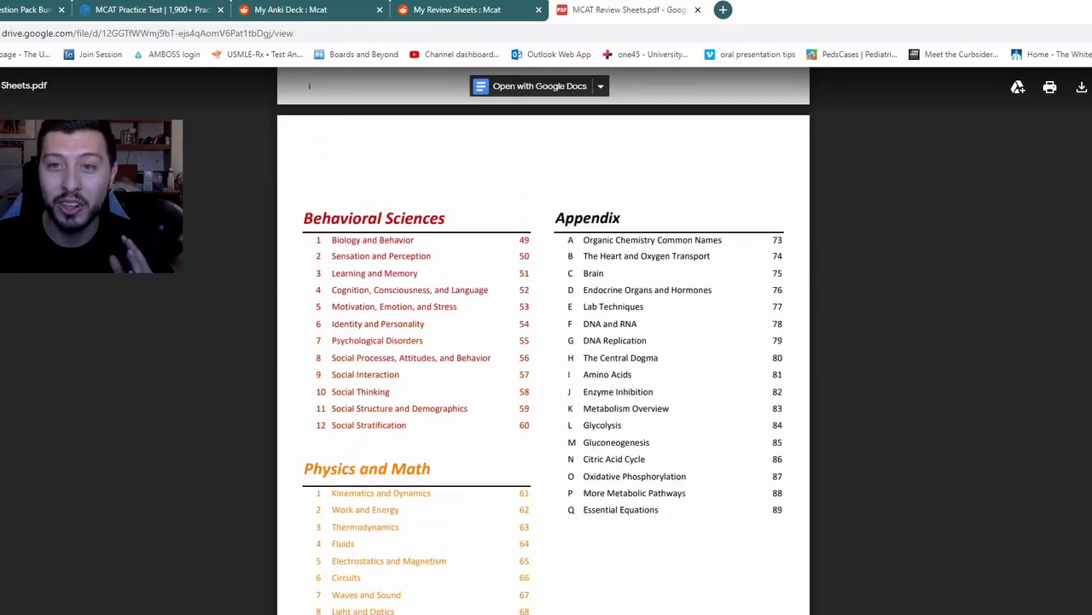
Skim the subject pages of the MCAT Review Sheets from general chemistry to physics and math, and return to the cover
scroll(543, 342, "down", 10)
scroll(542, 342, "down", 5)
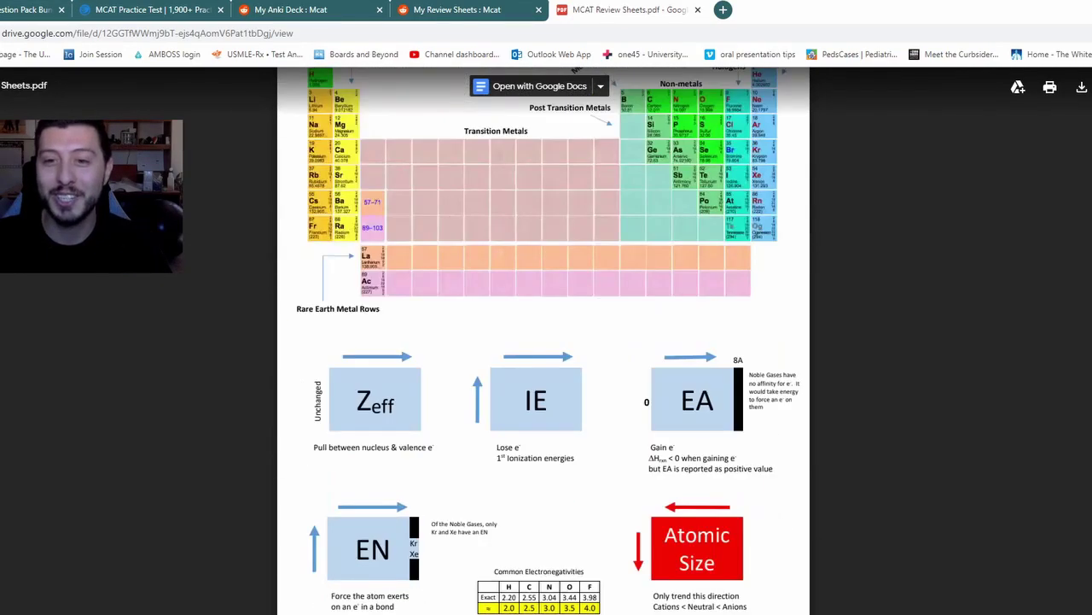
scroll(543, 342, "down", 15)
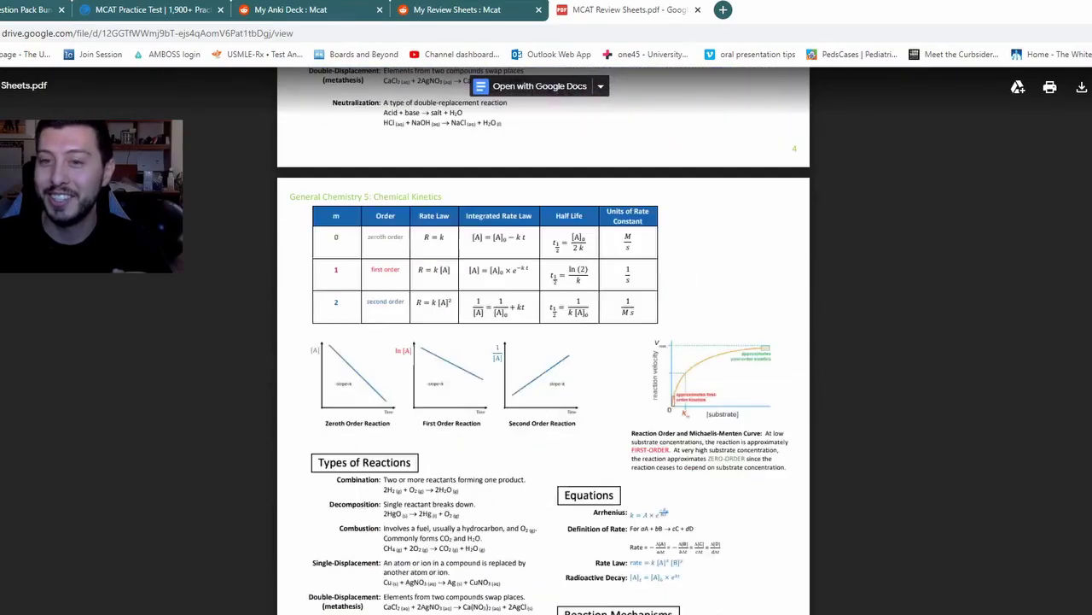
scroll(543, 341, "down", 15)
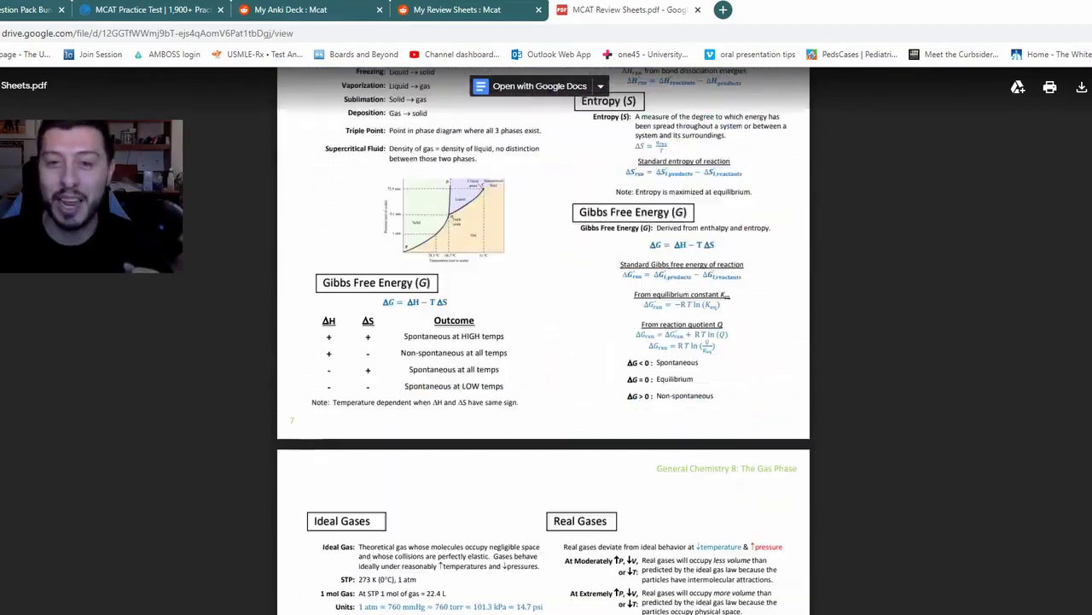
scroll(543, 341, "down", 20)
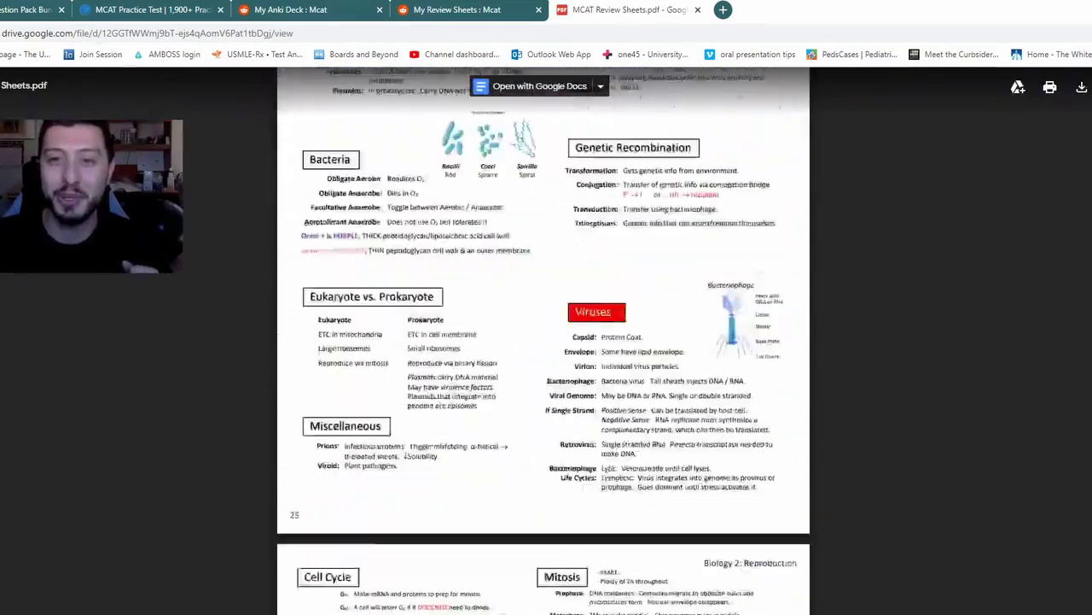
scroll(543, 341, "down", 20)
scroll(543, 341, "down", 20)
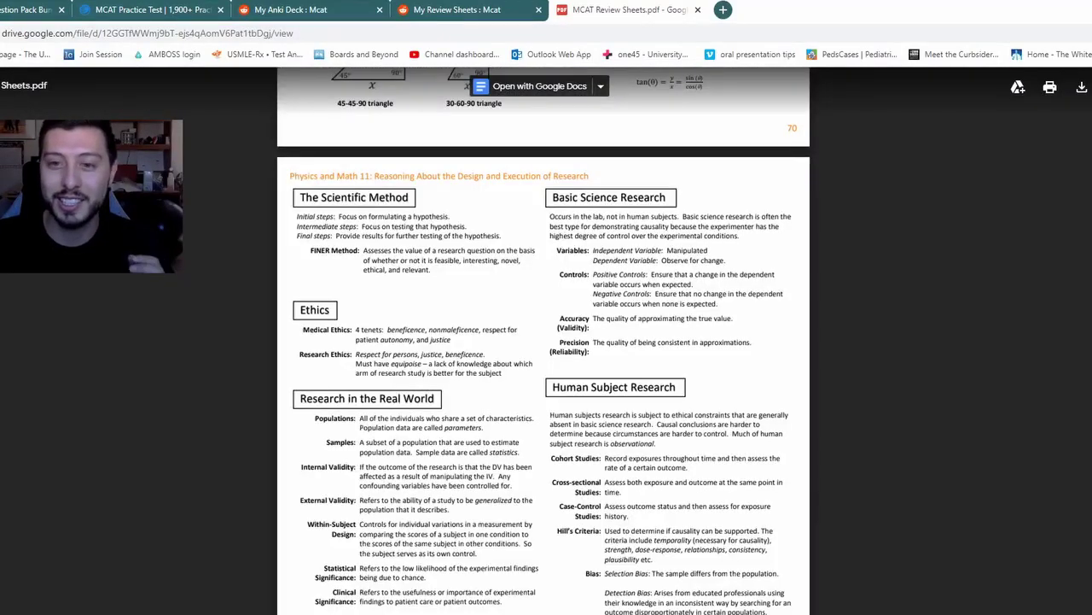
key("Home")
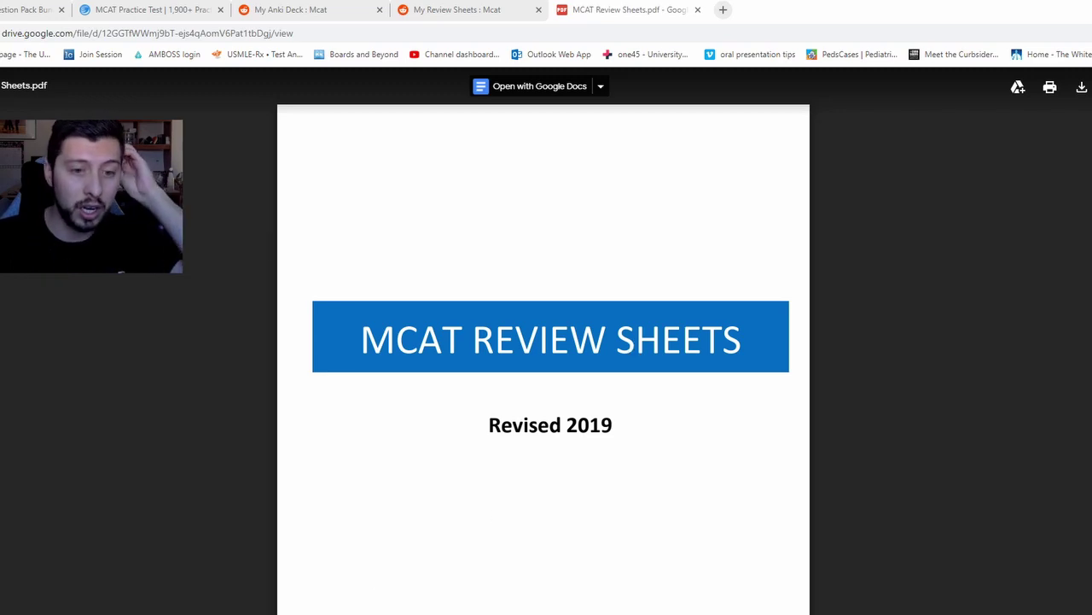
View the Official MCAT Question Pack Bundle page in the AAMC Store
left_click(702, 483)
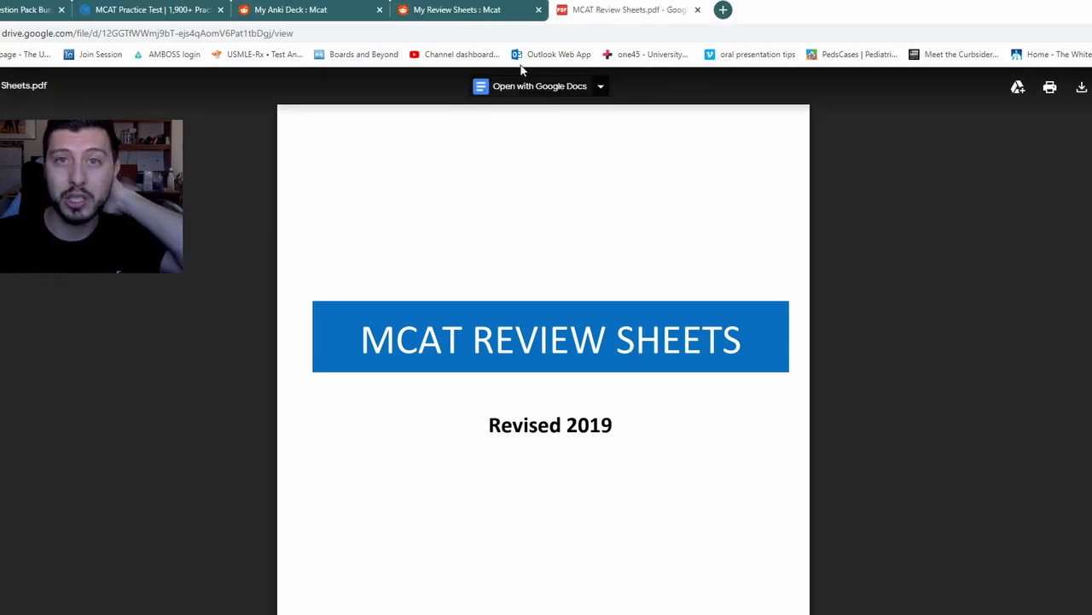
left_click(196, 10)
left_click(30, 9)
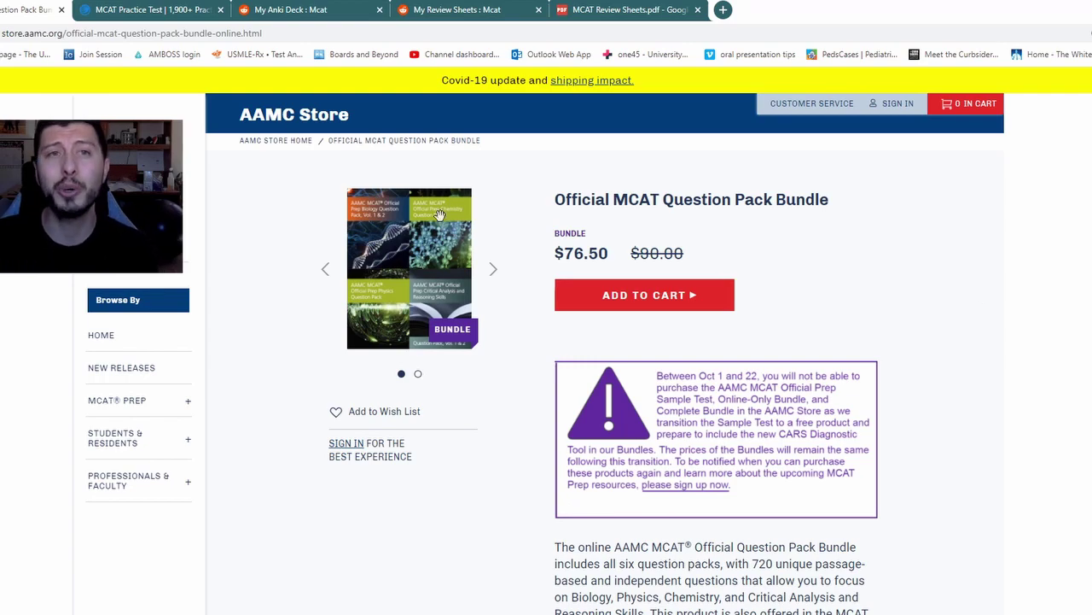
Examine UWorld's MCAT page, including the QBank highlights and the pricing plans
left_click(128, 9)
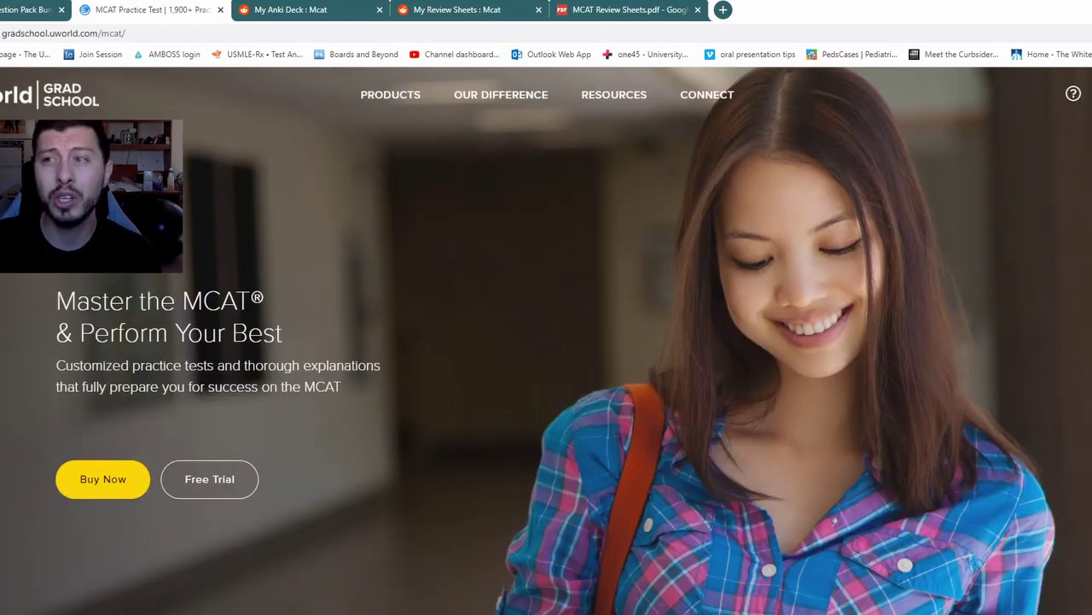
scroll(562, 341, "down", 6)
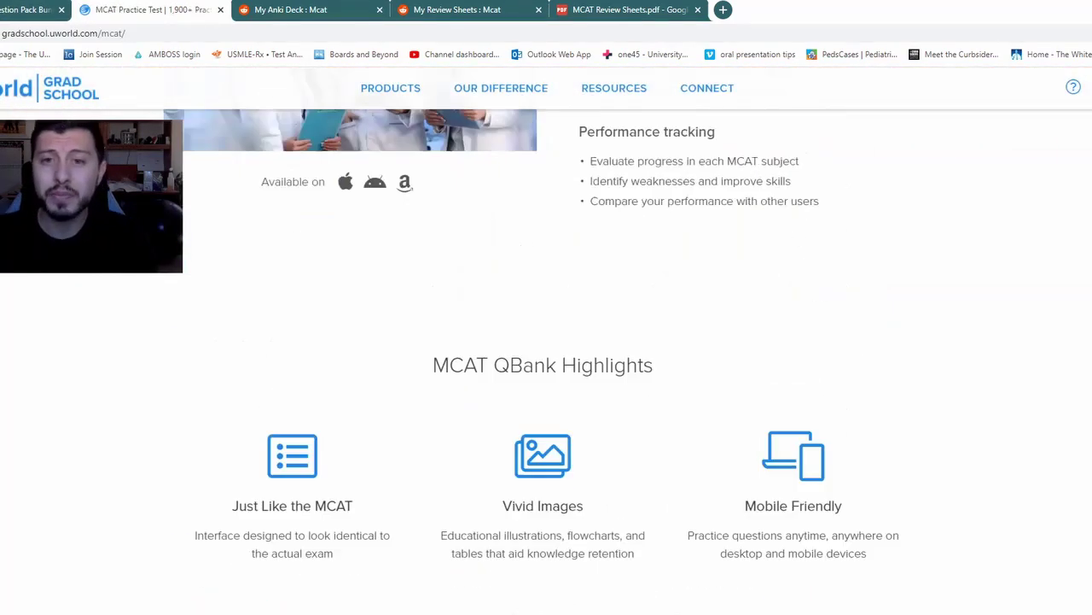
scroll(547, 341, "down", 3)
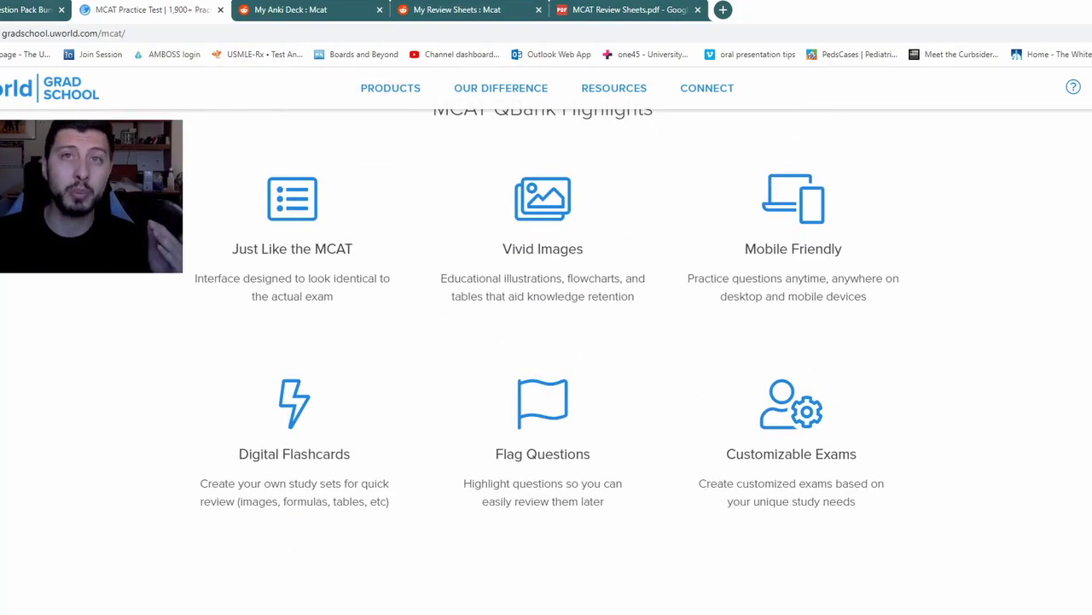
scroll(546, 341, "up", 15)
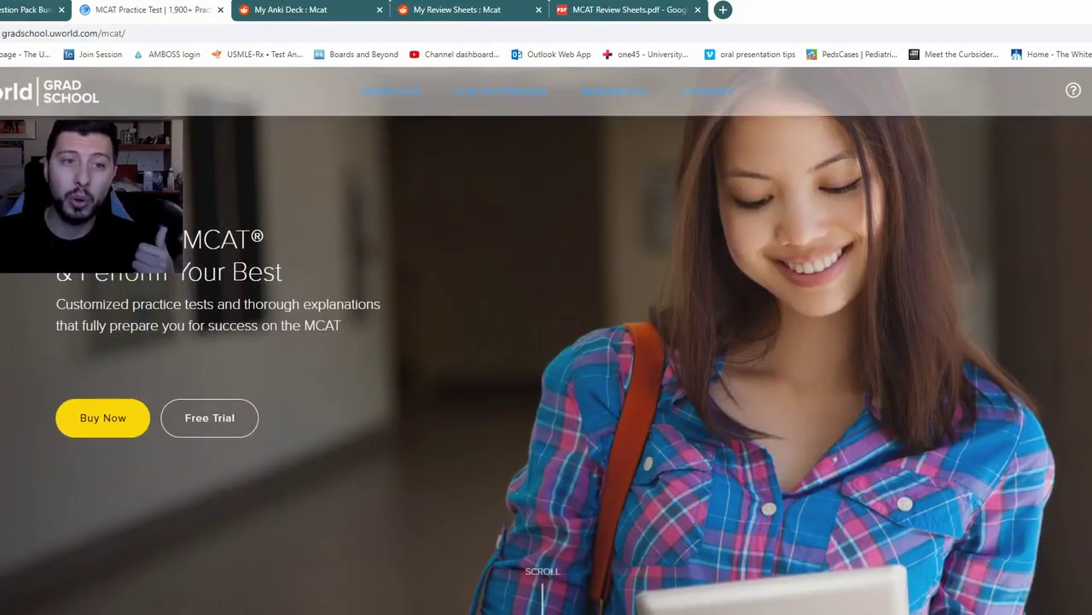
scroll(1040, 361, "down", 15)
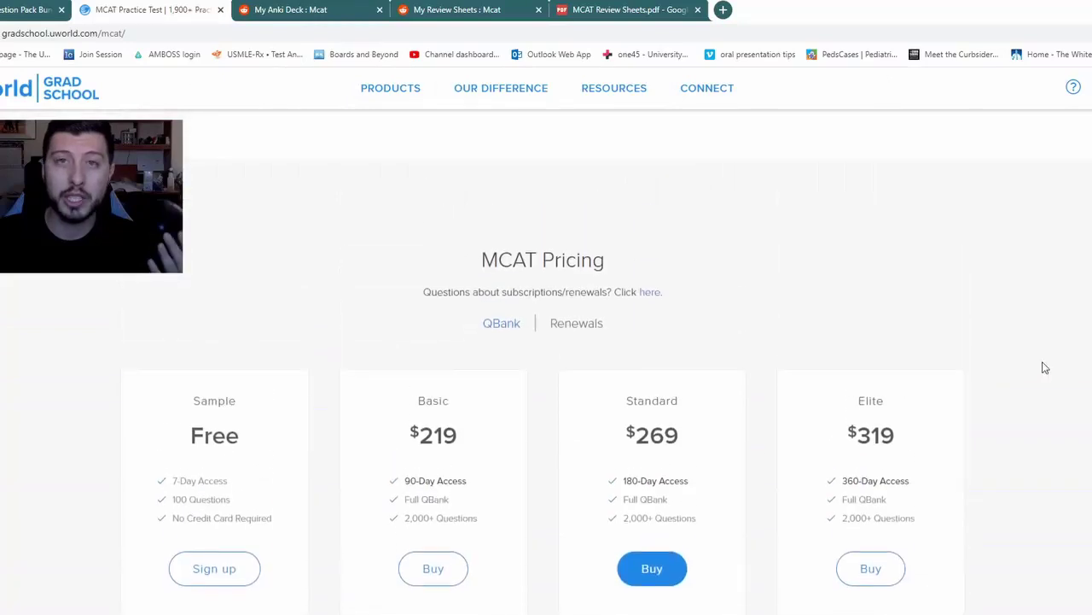